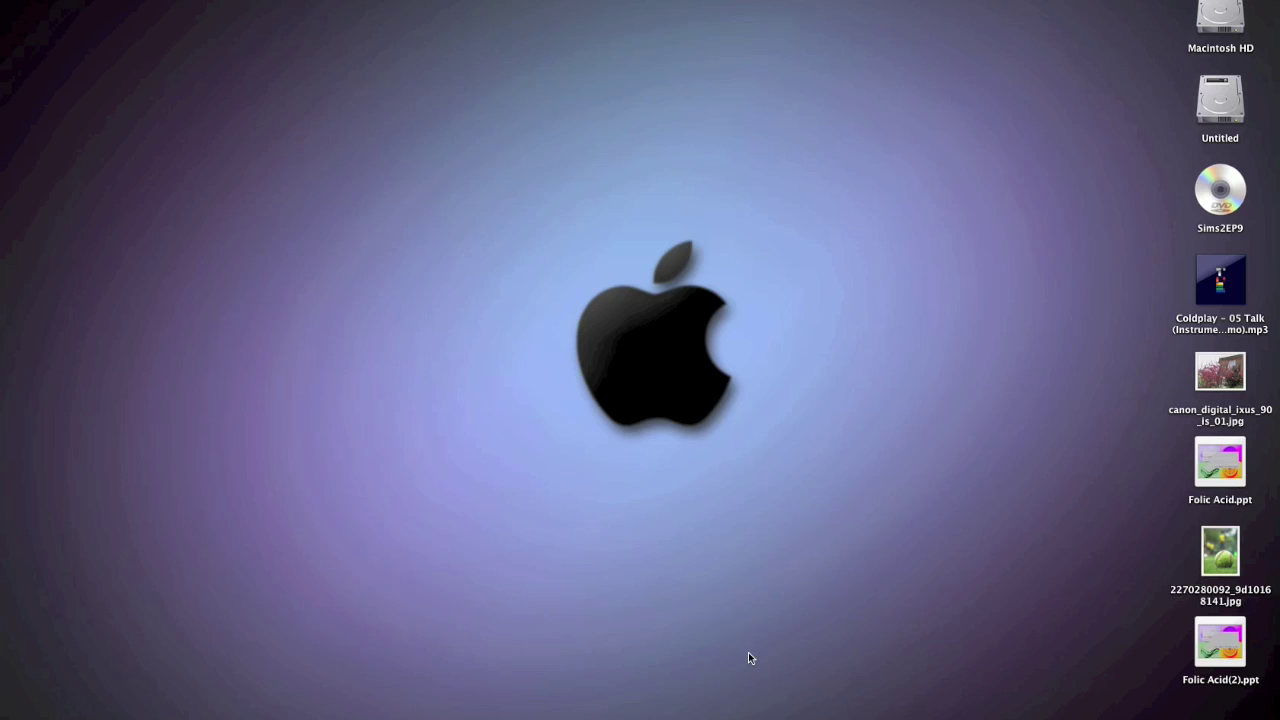
# Step: Bring the Photoshop window with the BREAKING NEWS collage poster to the front via the Dock
pyautogui.click(800, 704)
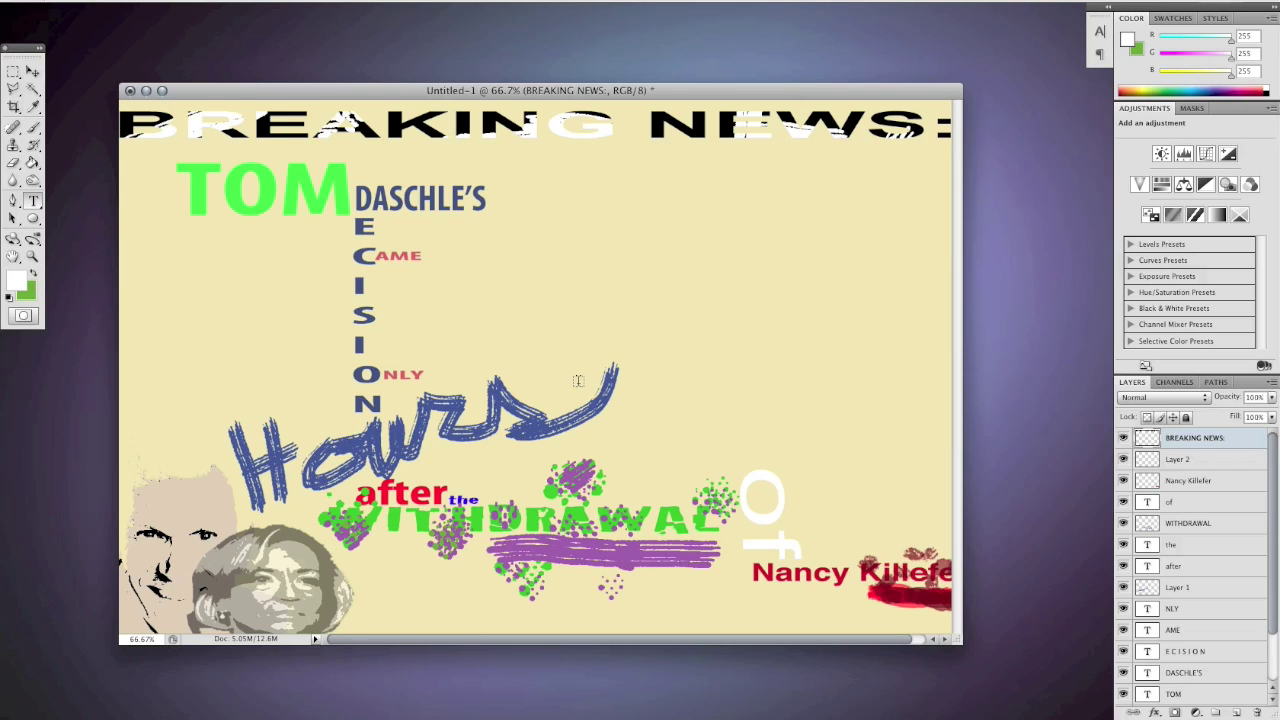
pyautogui.hscroll(2, 578, 381)
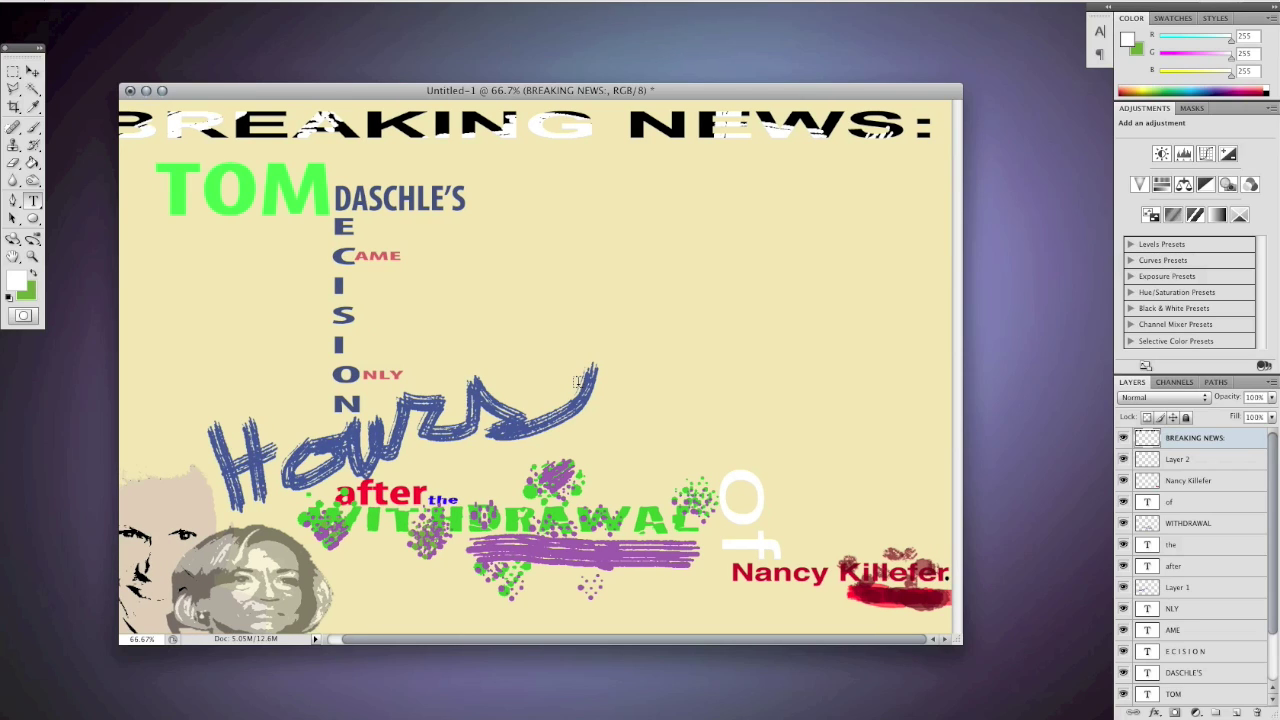
pyautogui.hscroll(-2, 578, 381)
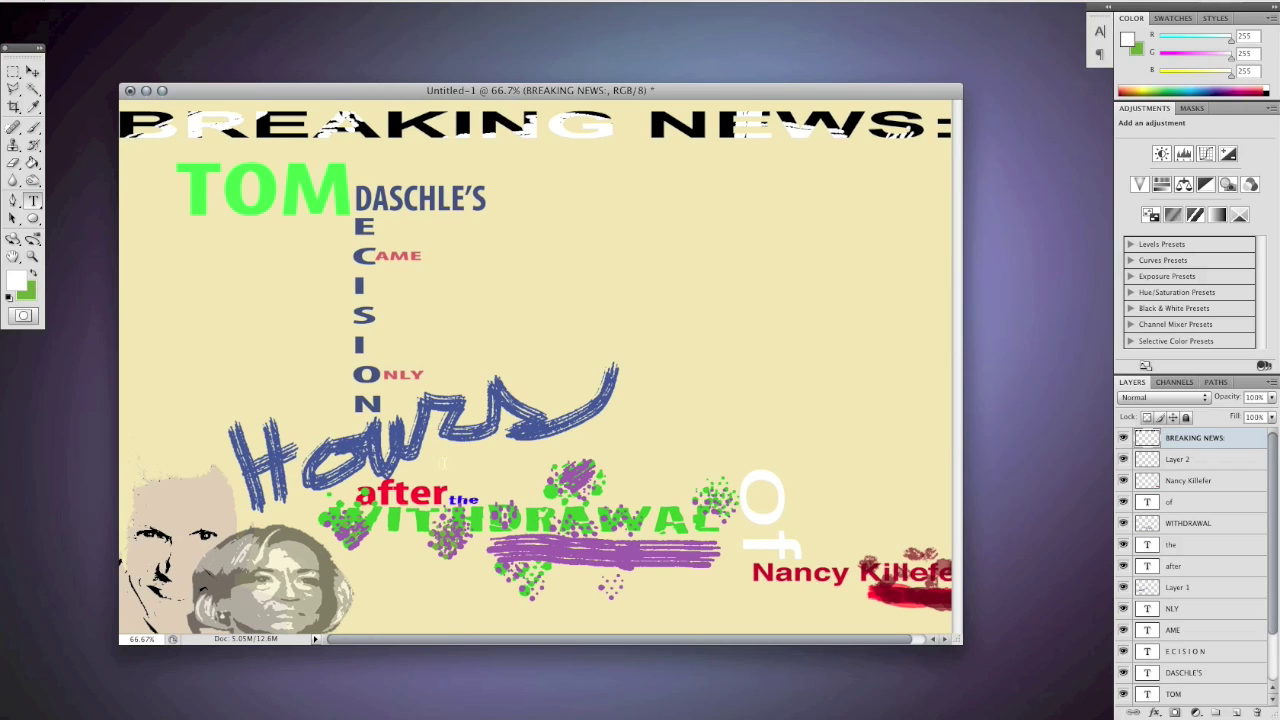
pyautogui.hscroll(2, 468, 470)
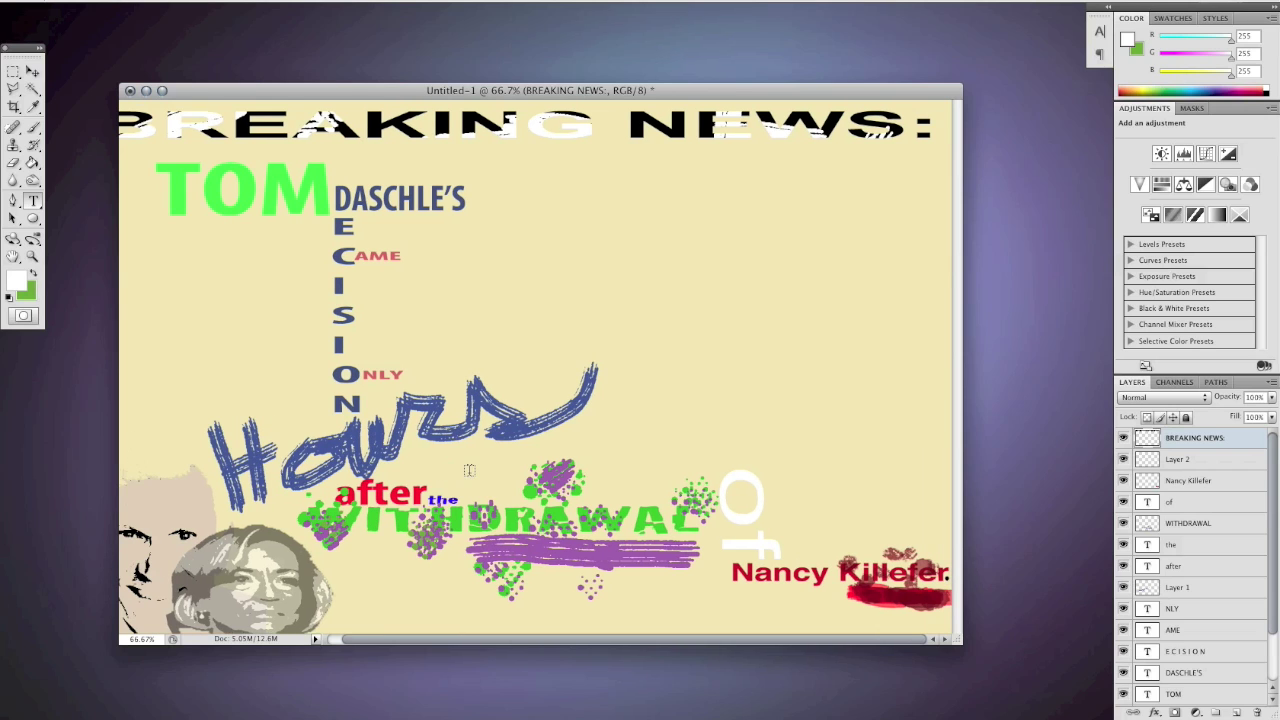
pyautogui.hscroll(-2, 468, 470)
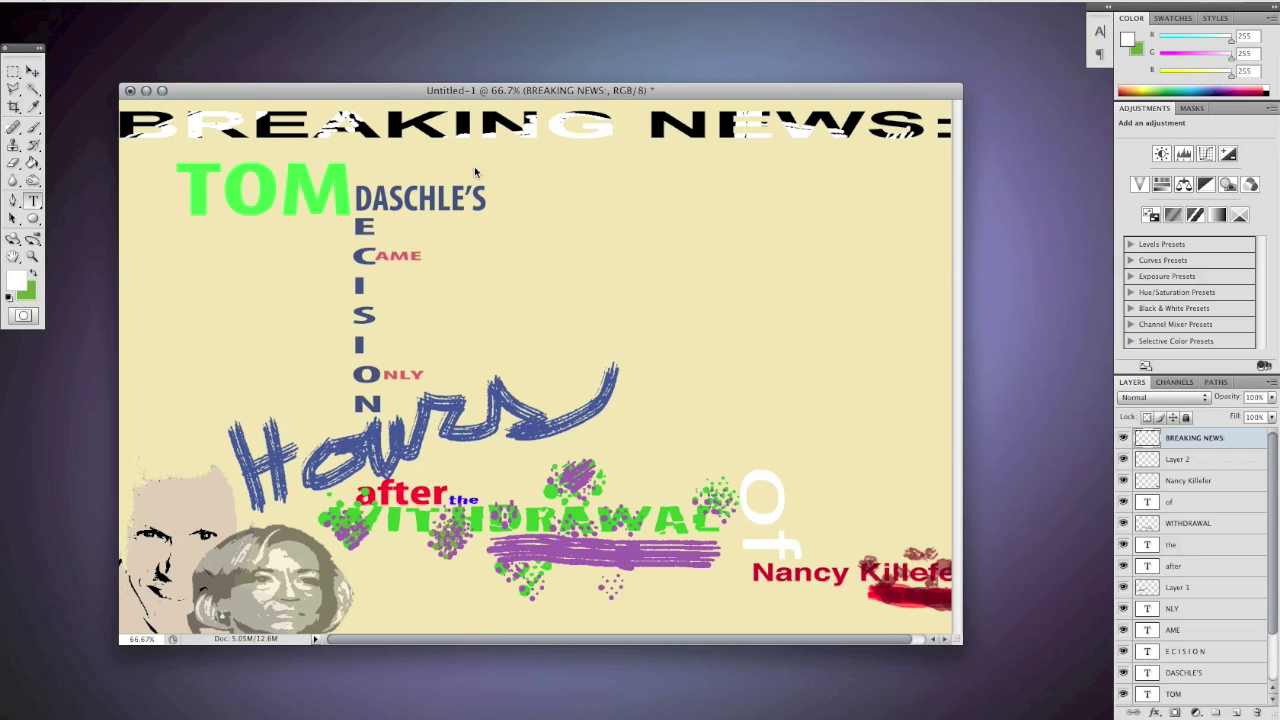
pyautogui.moveTo(483, 90); pyautogui.dragTo(500, 70)
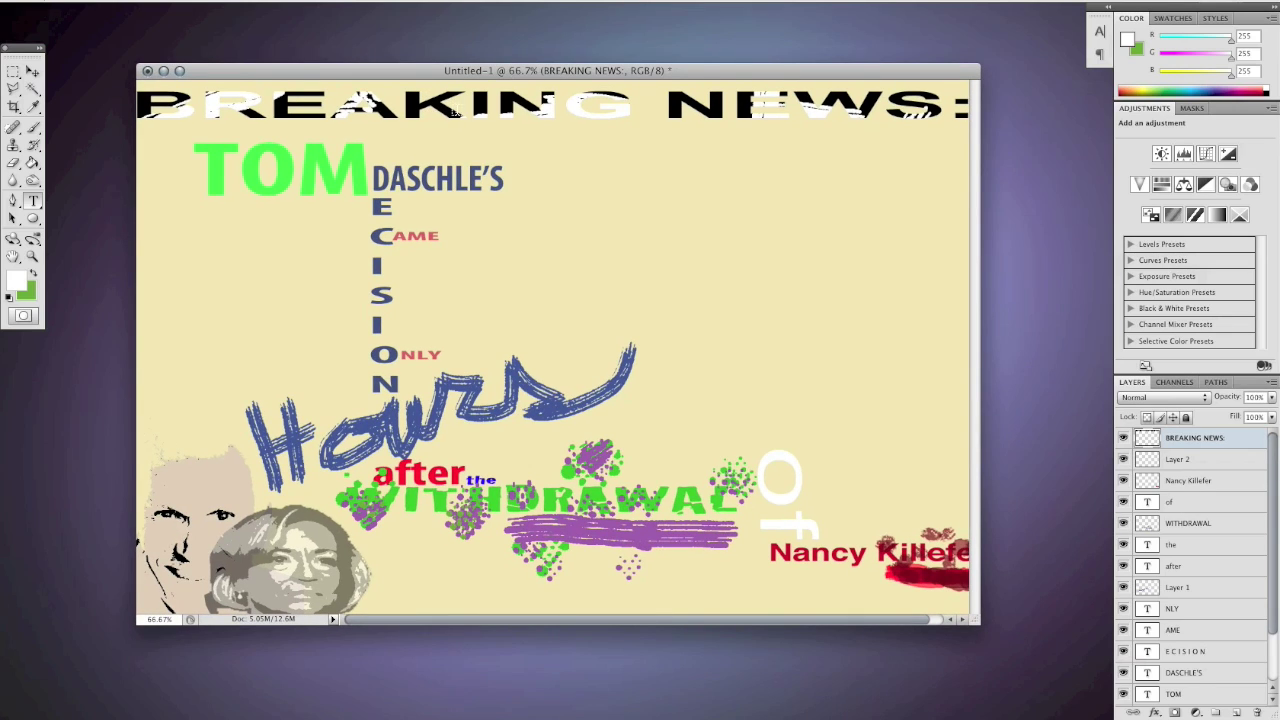
# Step: Select the Brush tool and widen the poster's document window slightly
pyautogui.click(33, 130)
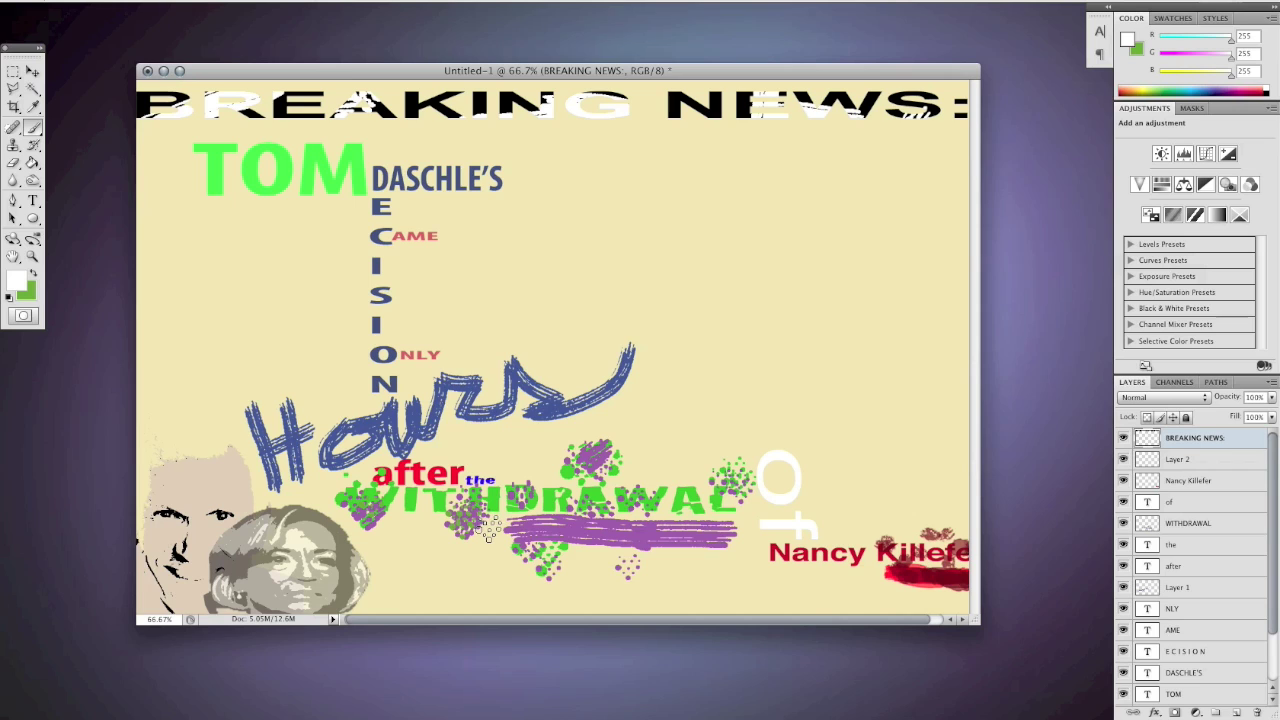
pyautogui.hscroll(2, 500, 540)
pyautogui.hscroll(-2, 547, 572)
pyautogui.hscroll(2, 663, 584)
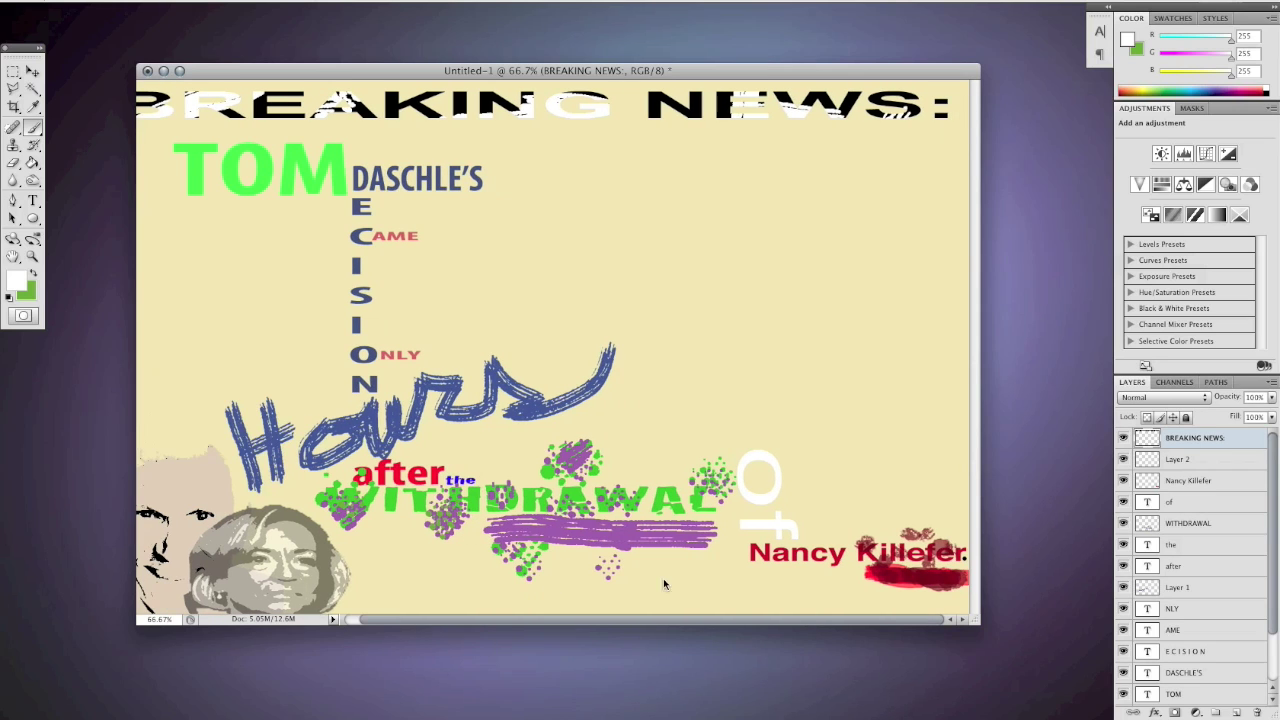
pyautogui.moveTo(972, 620); pyautogui.dragTo(996, 621)
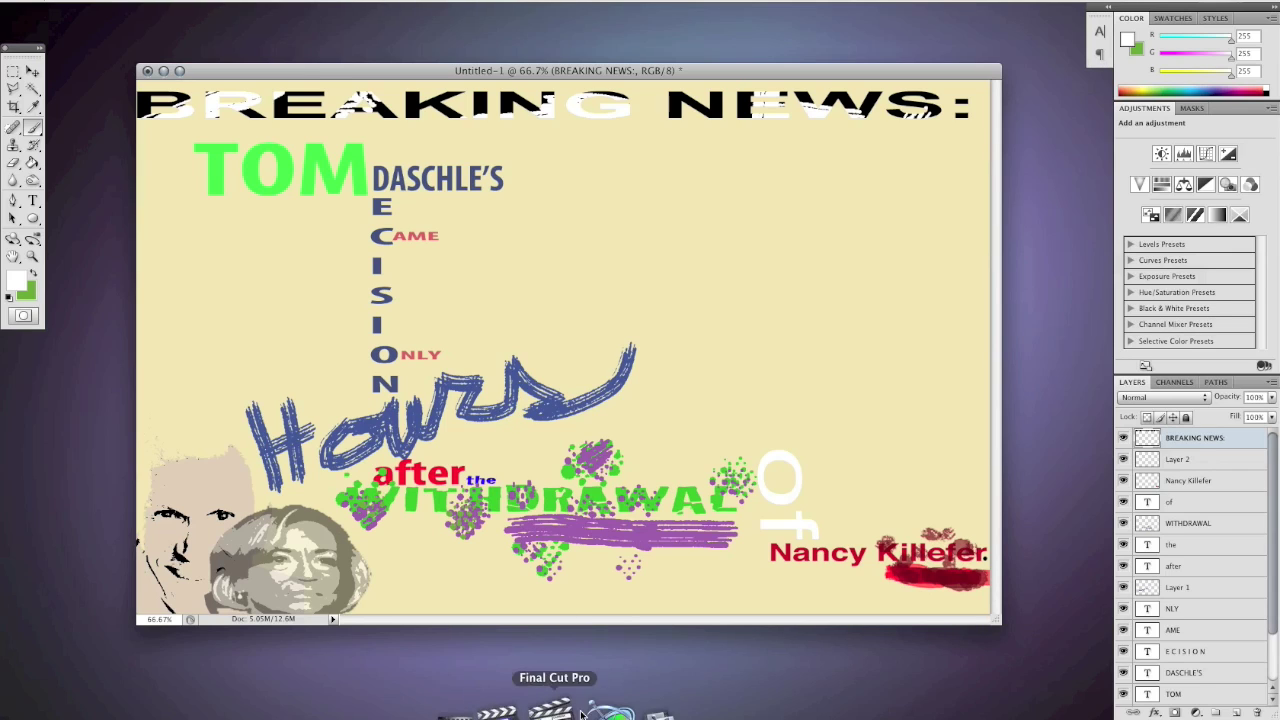
pyautogui.moveTo(777, 706)
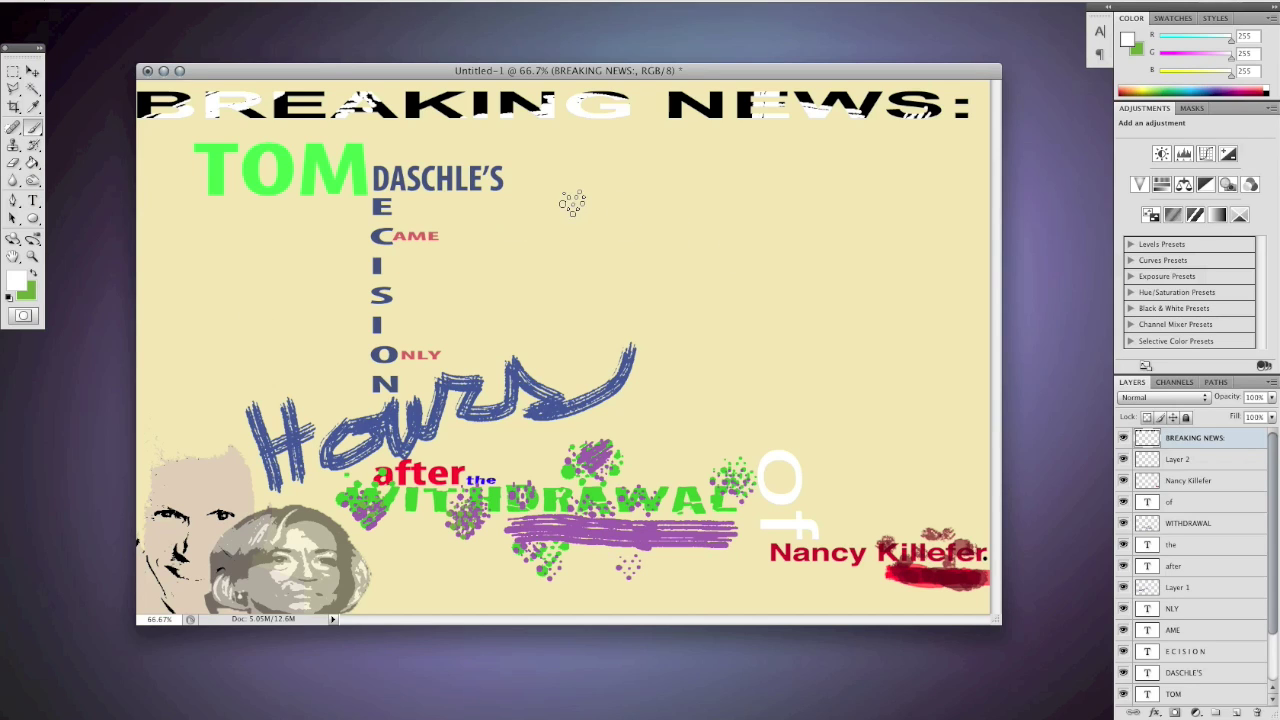
pyautogui.moveTo(541, 172); pyautogui.dragTo(655, 272)
pyautogui.moveTo(672, 175)
pyautogui.mouseDown()
pyautogui.moveTo(697, 262)
pyautogui.moveTo(805, 254)
pyautogui.moveTo(708, 172)
pyautogui.moveTo(795, 236)
pyautogui.moveTo(659, 265)
pyautogui.mouseUp()
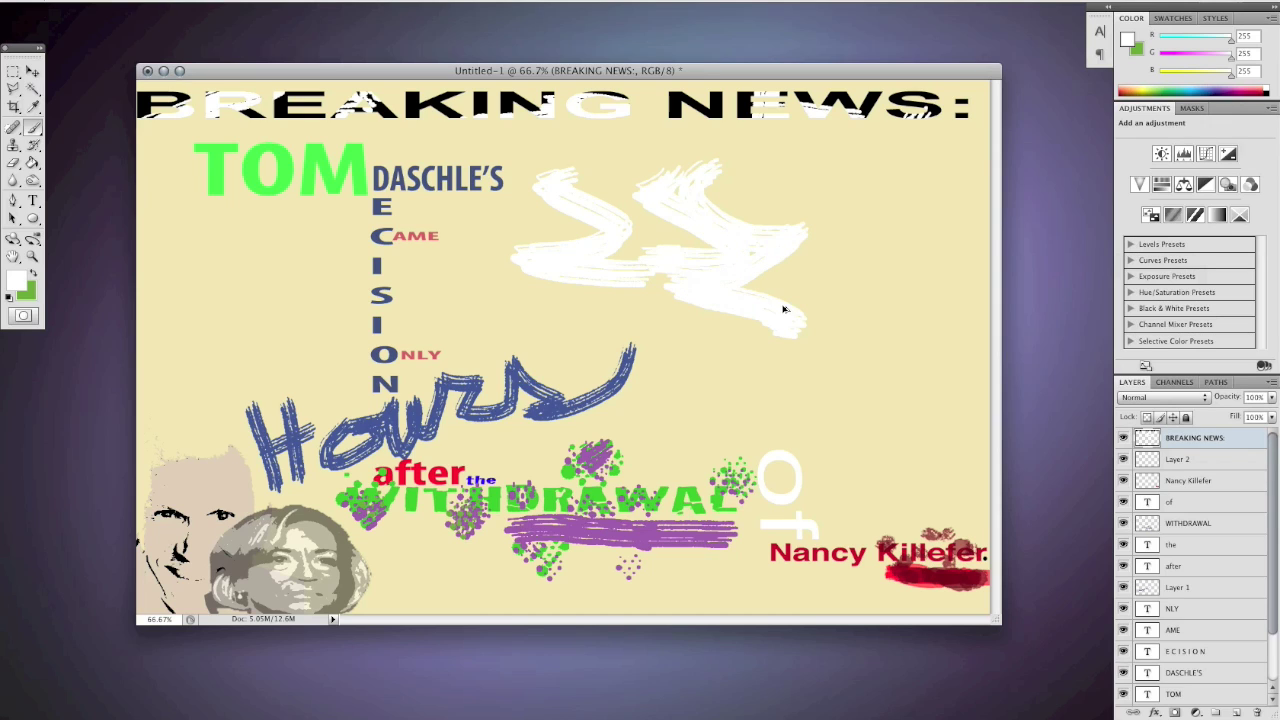
pyautogui.press('super+alt+z')
pyautogui.press('super+alt+z')
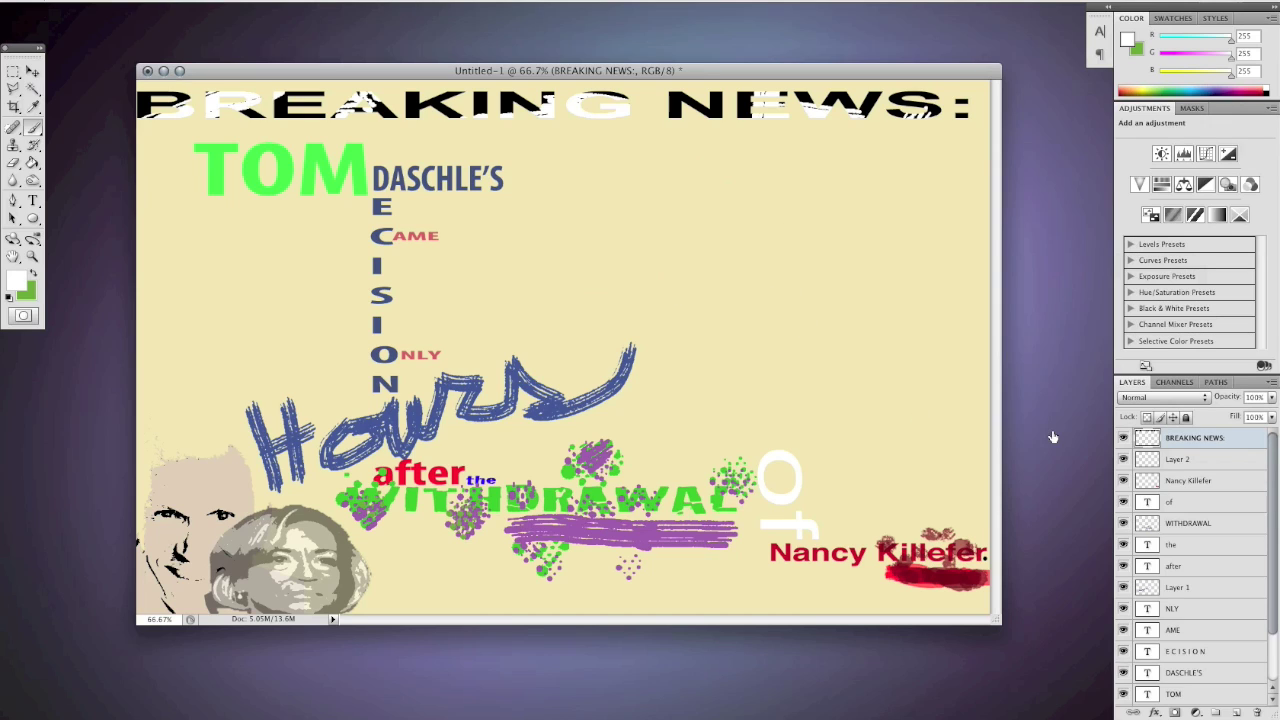
pyautogui.click(1237, 712)
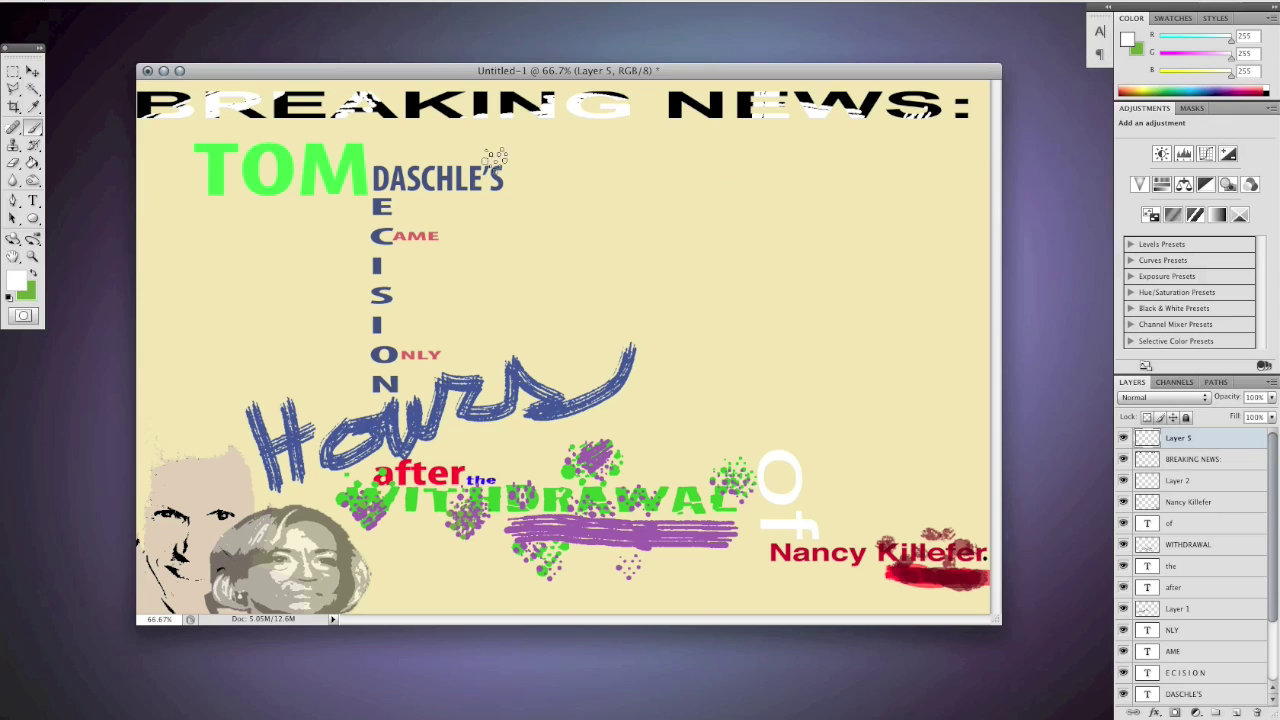
pyautogui.moveTo(642, 180)
pyautogui.mouseDown()
pyautogui.moveTo(608, 274)
pyautogui.moveTo(614, 229)
pyautogui.moveTo(777, 251)
pyautogui.moveTo(735, 275)
pyautogui.moveTo(790, 279)
pyautogui.moveTo(804, 260)
pyautogui.moveTo(876, 273)
pyautogui.moveTo(907, 302)
pyautogui.moveTo(868, 325)
pyautogui.moveTo(918, 297)
pyautogui.moveTo(885, 258)
pyautogui.moveTo(824, 309)
pyautogui.moveTo(920, 291)
pyautogui.moveTo(983, 236)
pyautogui.moveTo(966, 302)
pyautogui.moveTo(986, 252)
pyautogui.moveTo(978, 329)
pyautogui.mouseUp()
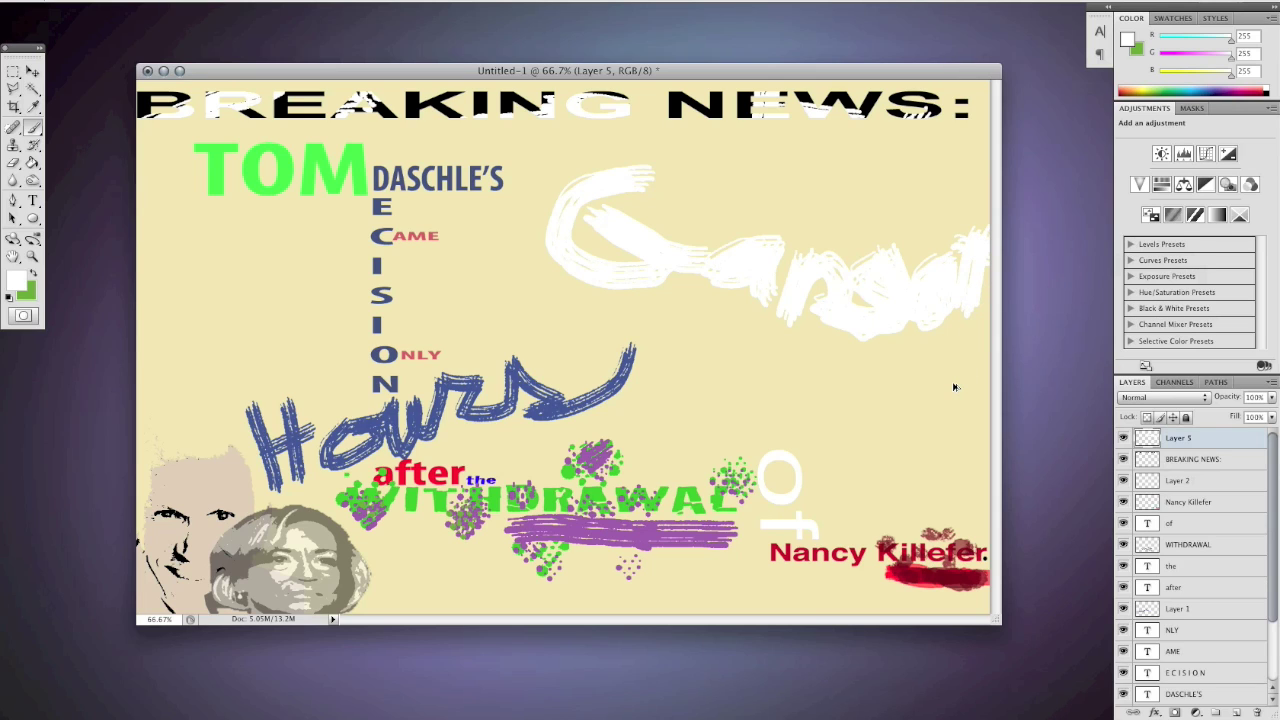
pyautogui.scroll(1, 953, 387)
pyautogui.press('super+alt+z')
pyautogui.press('super+alt+z')
pyautogui.press('super+alt+z')
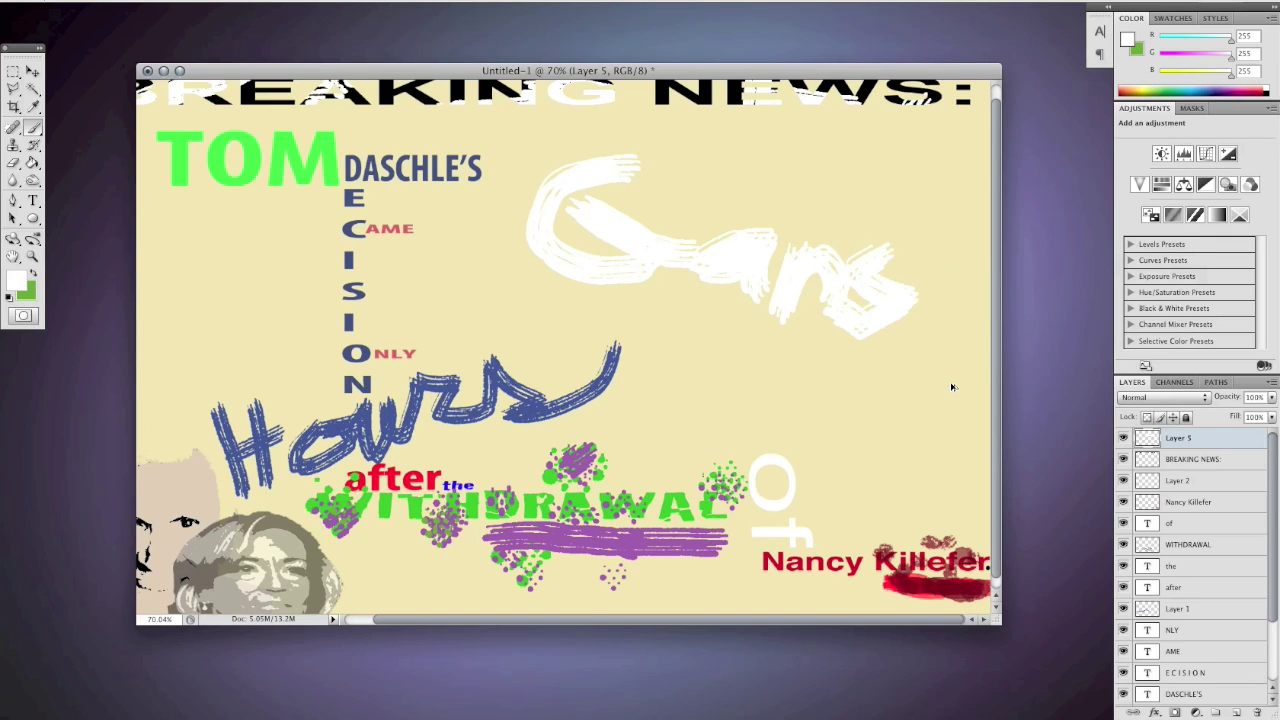
pyautogui.press('super+alt+z')
pyautogui.press('super+alt+z')
pyautogui.press('super+alt+z')
pyautogui.press('super+alt+z')
pyautogui.press('super+alt+z')
pyautogui.press('super+alt+z')
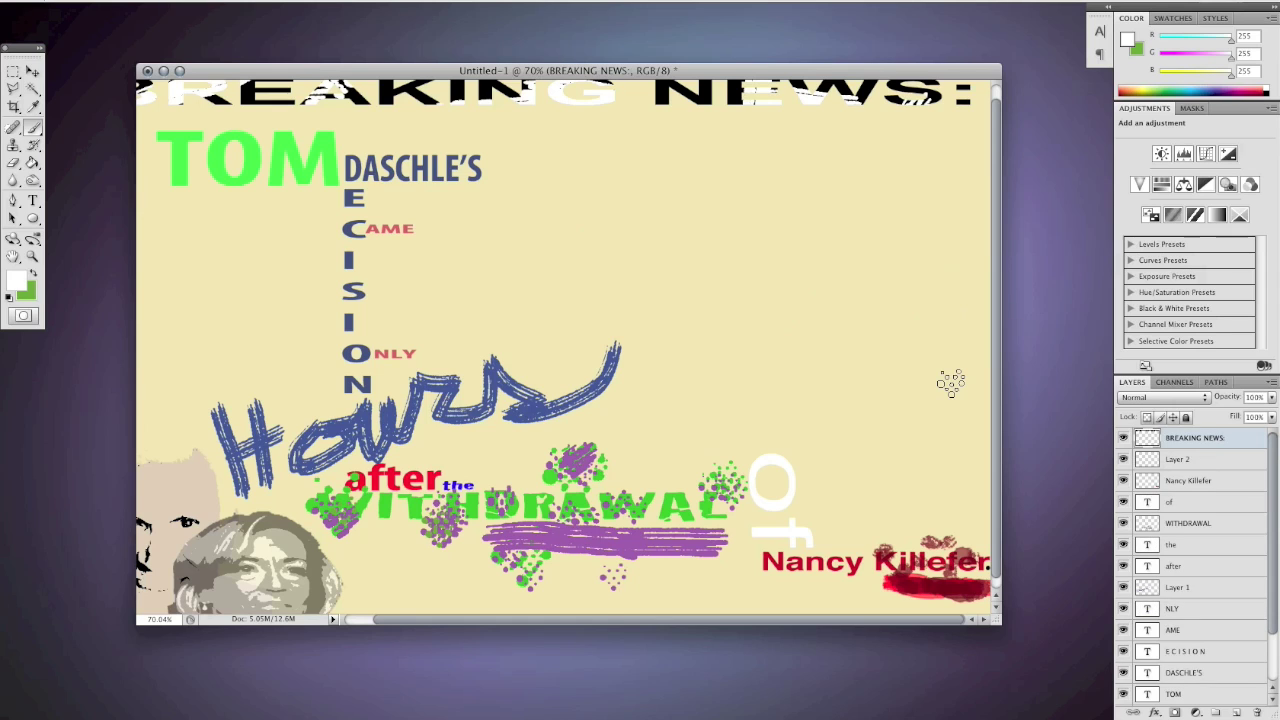
pyautogui.hscroll(-2, 951, 383)
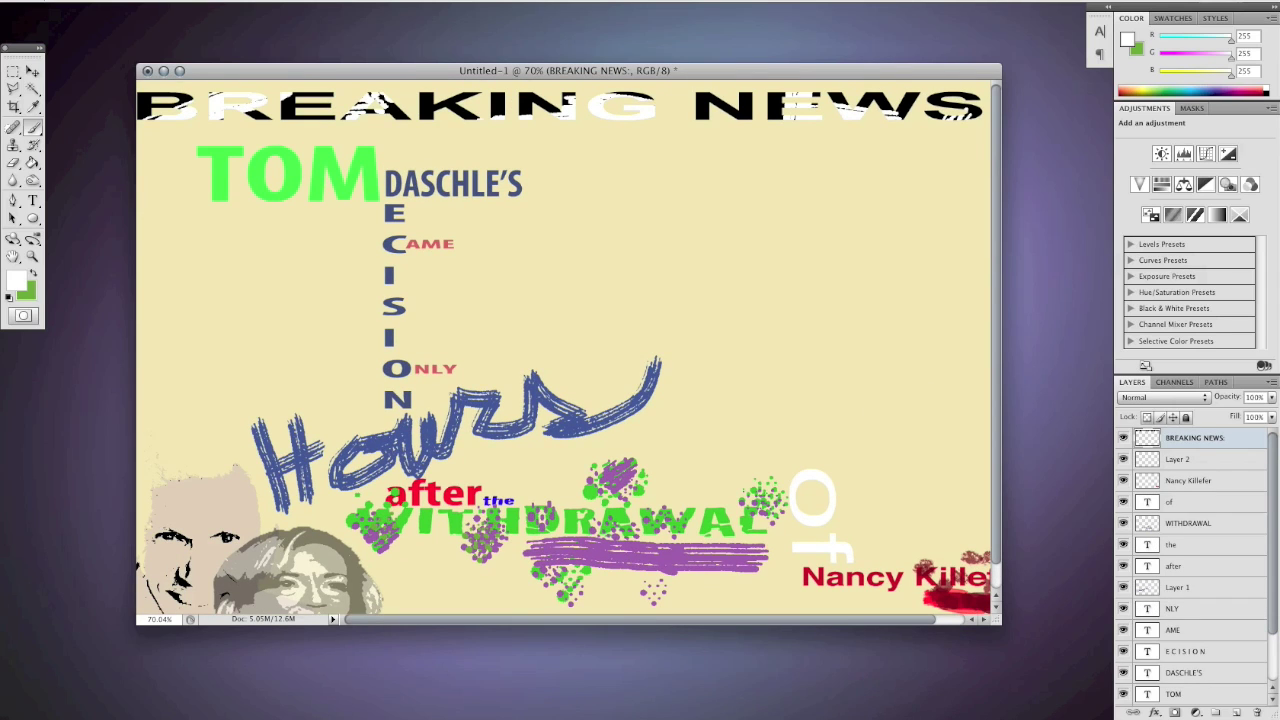
# Step: Search 'typography' in Spotlight and open its Dictionary definition
pyautogui.press('super+space')
pyautogui.write('typography')
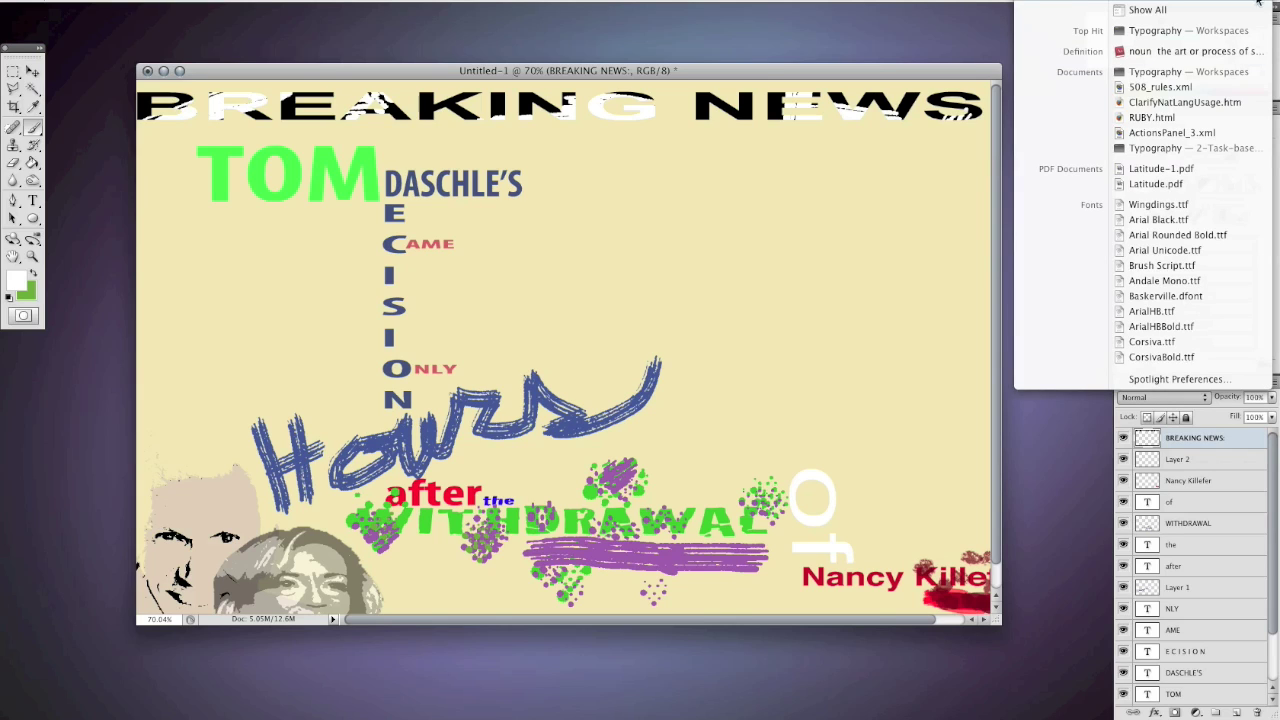
pyautogui.click(1166, 53)
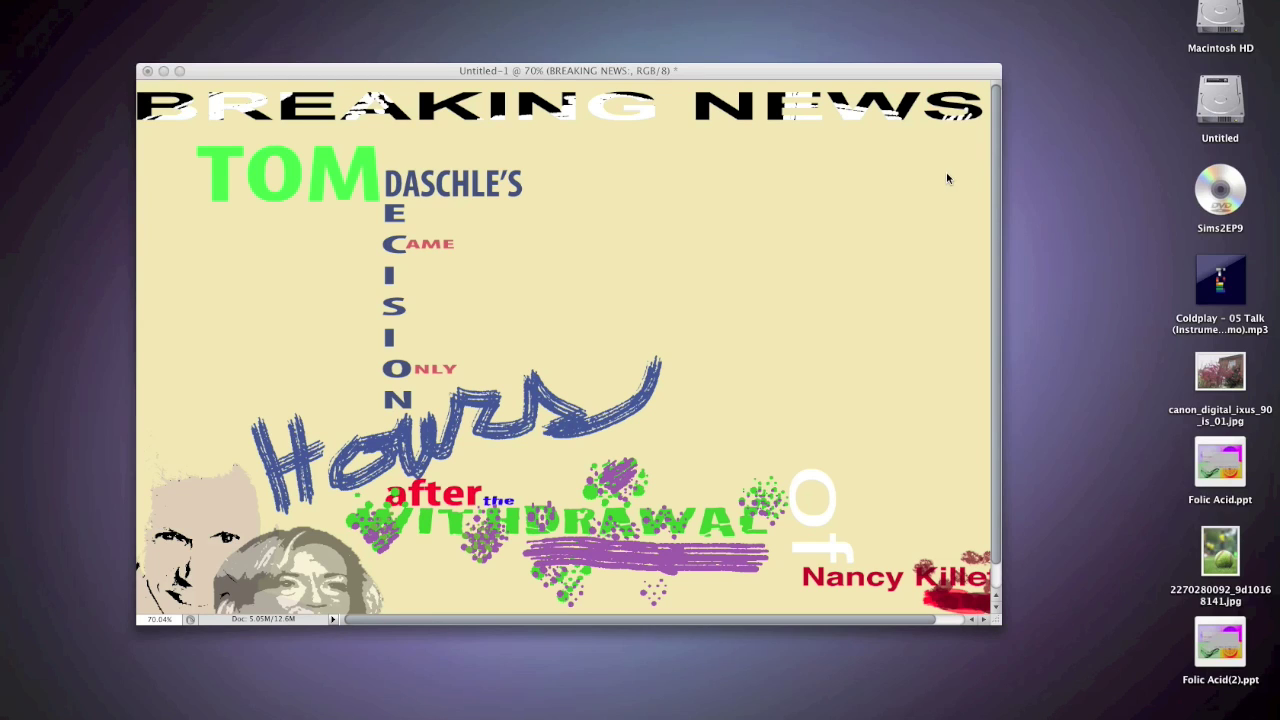
# Step: Read the Wikipedia Typography article in Dictionary, then search for 'specimen'
pyautogui.click(459, 277)
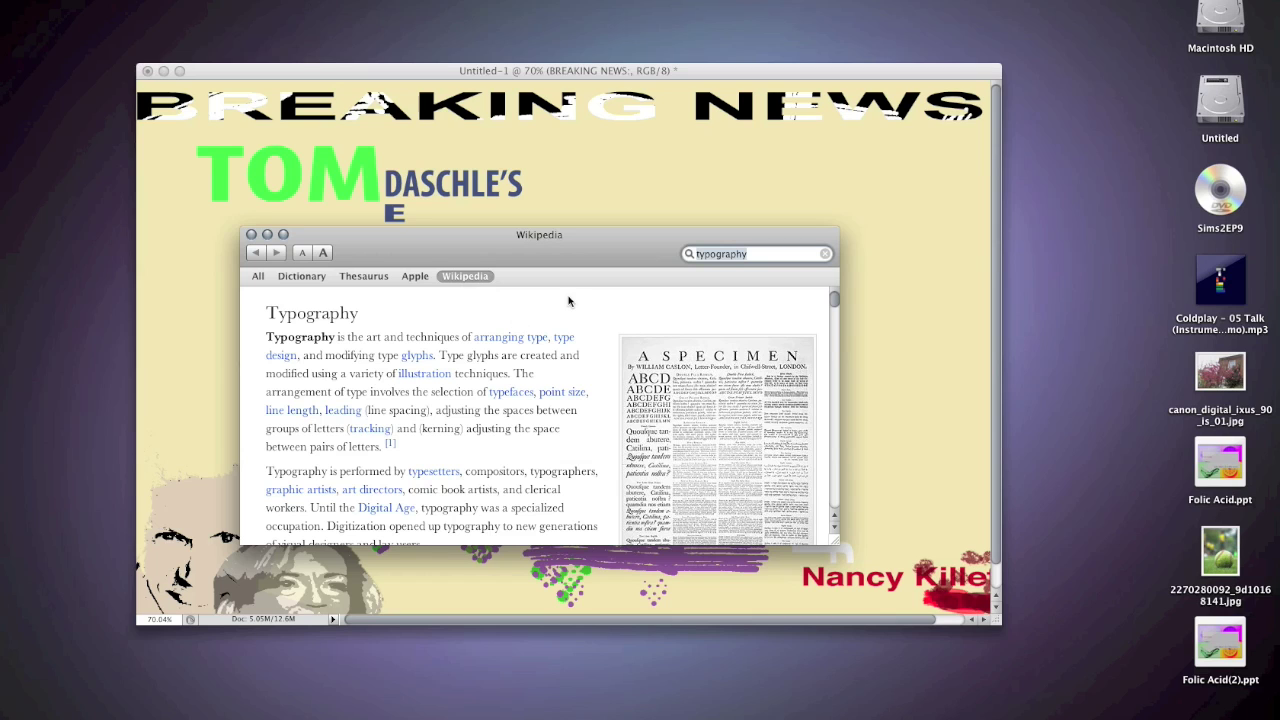
pyautogui.scroll(-1, 568, 301)
pyautogui.scroll(-3, 568, 301)
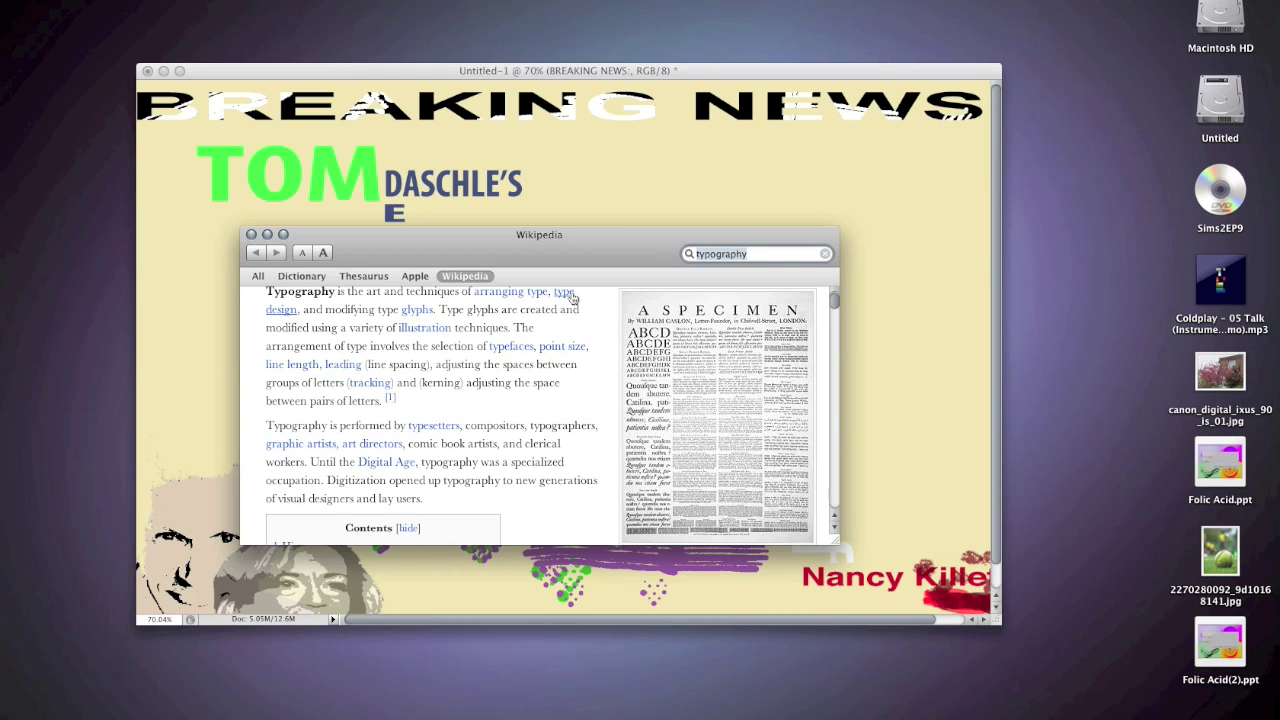
pyautogui.scroll(3, 574, 297)
pyautogui.scroll(-8, 573, 296)
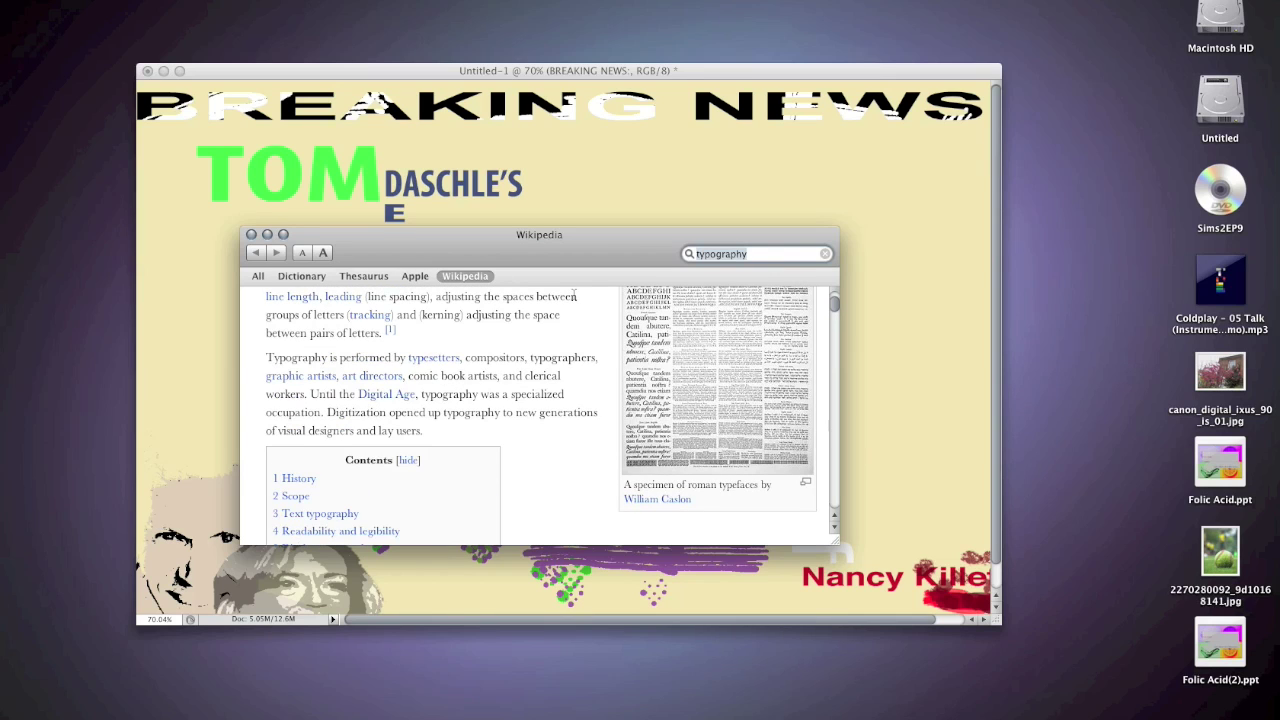
pyautogui.scroll(3, 573, 296)
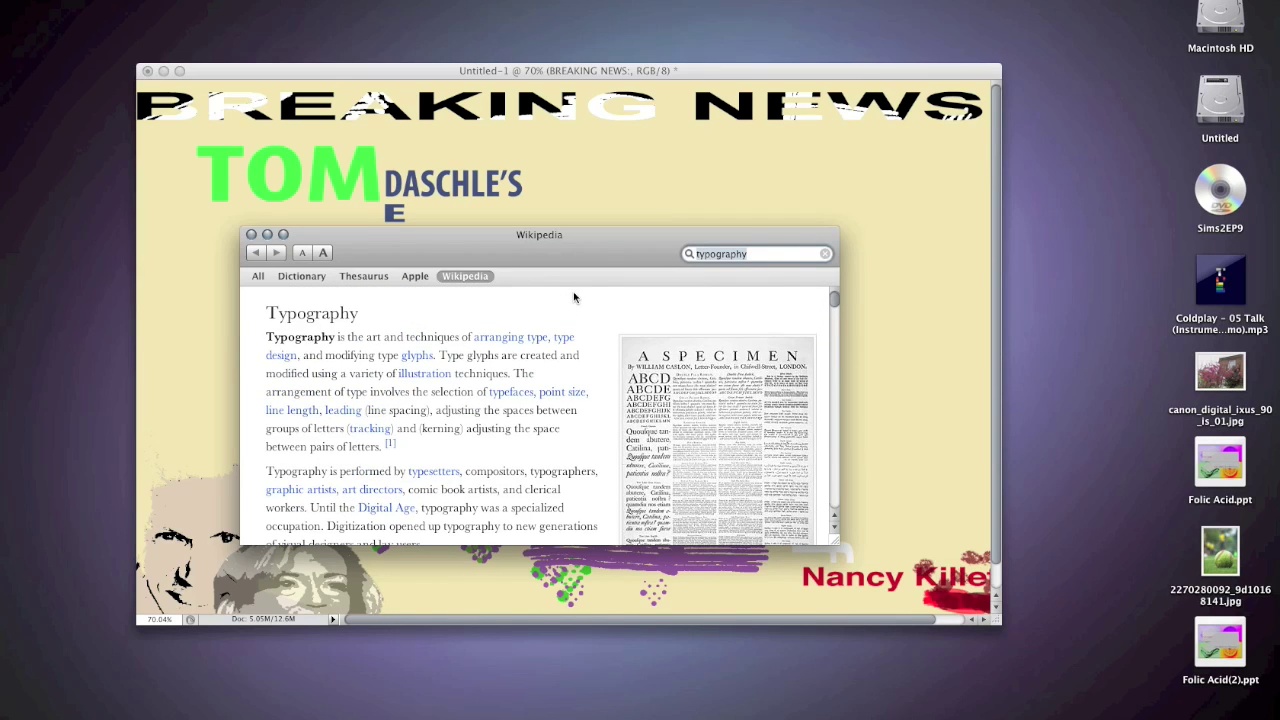
pyautogui.scroll(-15, 573, 296)
pyautogui.scroll(15, 573, 296)
pyautogui.write('specimen')
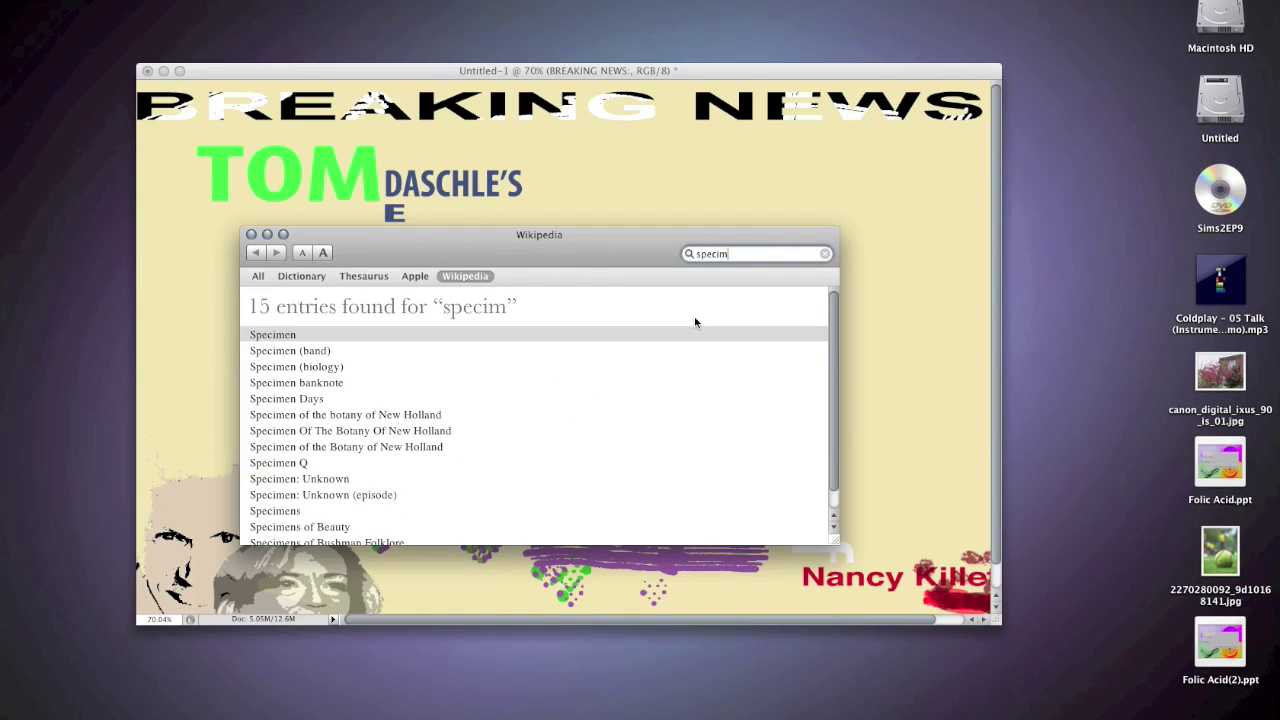
# Step: Open the Wikipedia 'Specimen' article and read down to its 'In typography' section
pyautogui.click(295, 337)
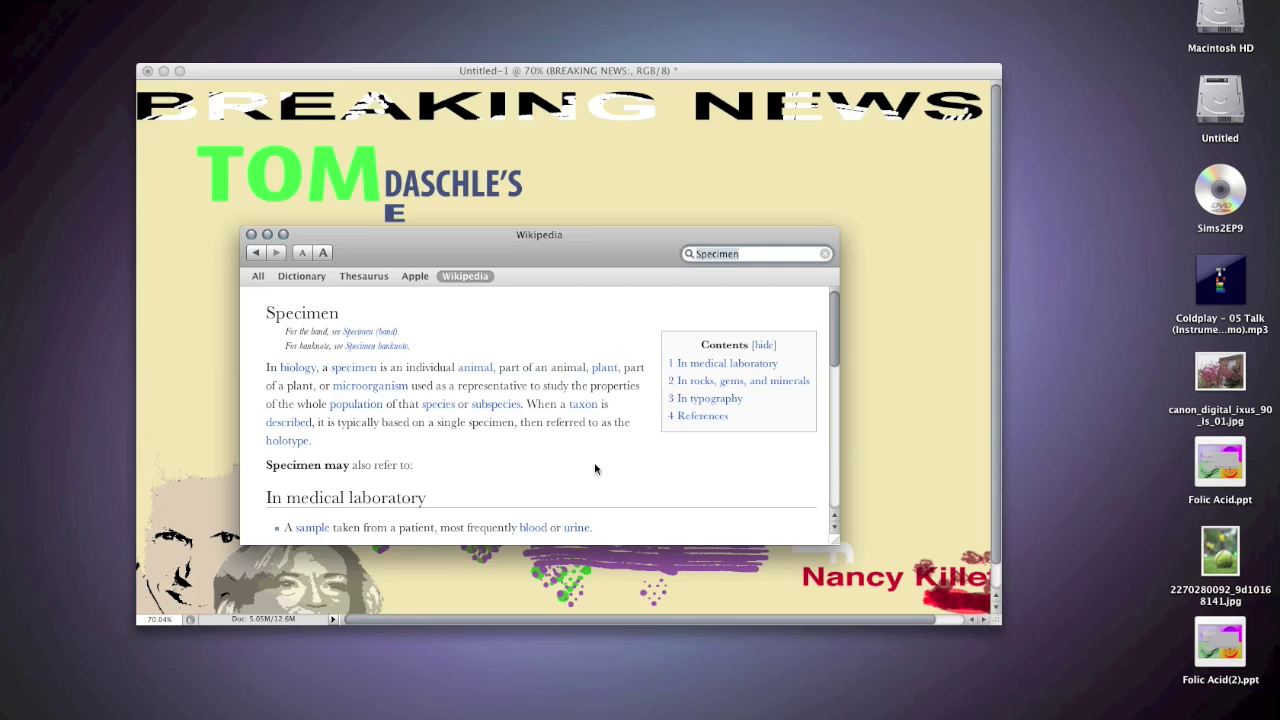
pyautogui.scroll(-4, 578, 463)
pyautogui.scroll(-9, 578, 463)
pyautogui.scroll(13, 578, 463)
pyautogui.scroll(-13, 578, 463)
pyautogui.scroll(13, 578, 463)
pyautogui.scroll(-13, 467, 309)
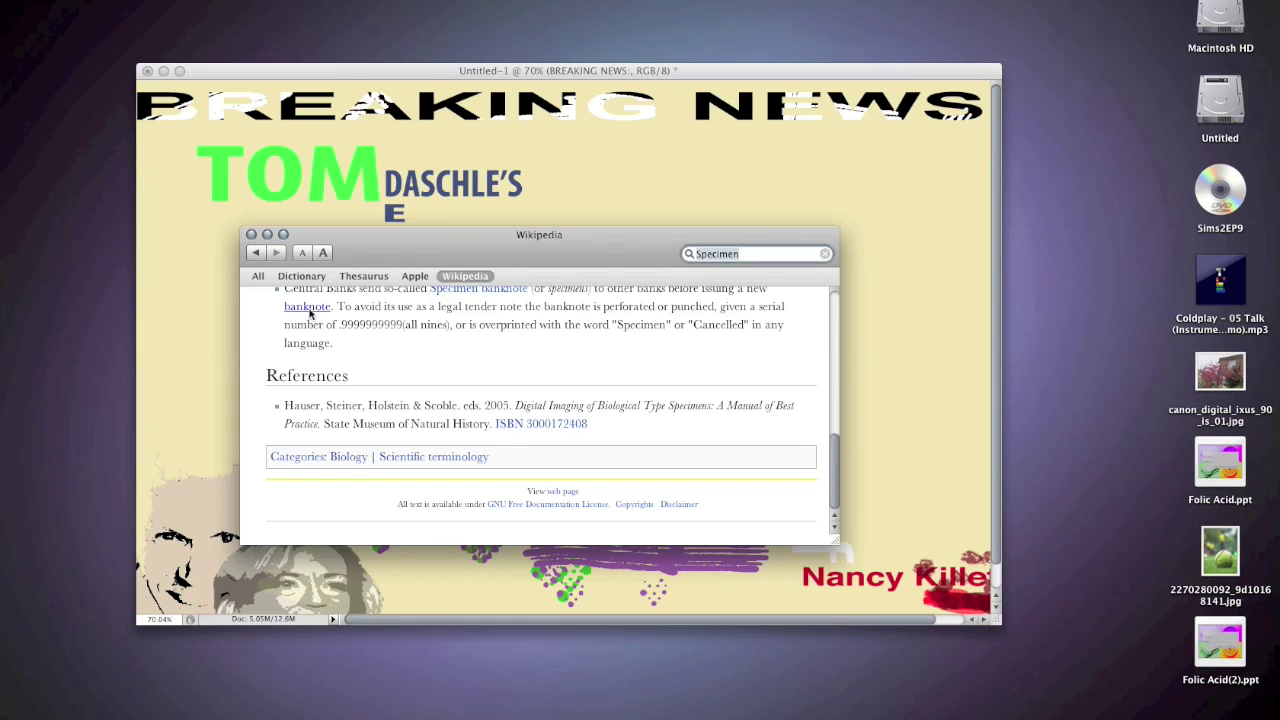
pyautogui.scroll(4, 583, 337)
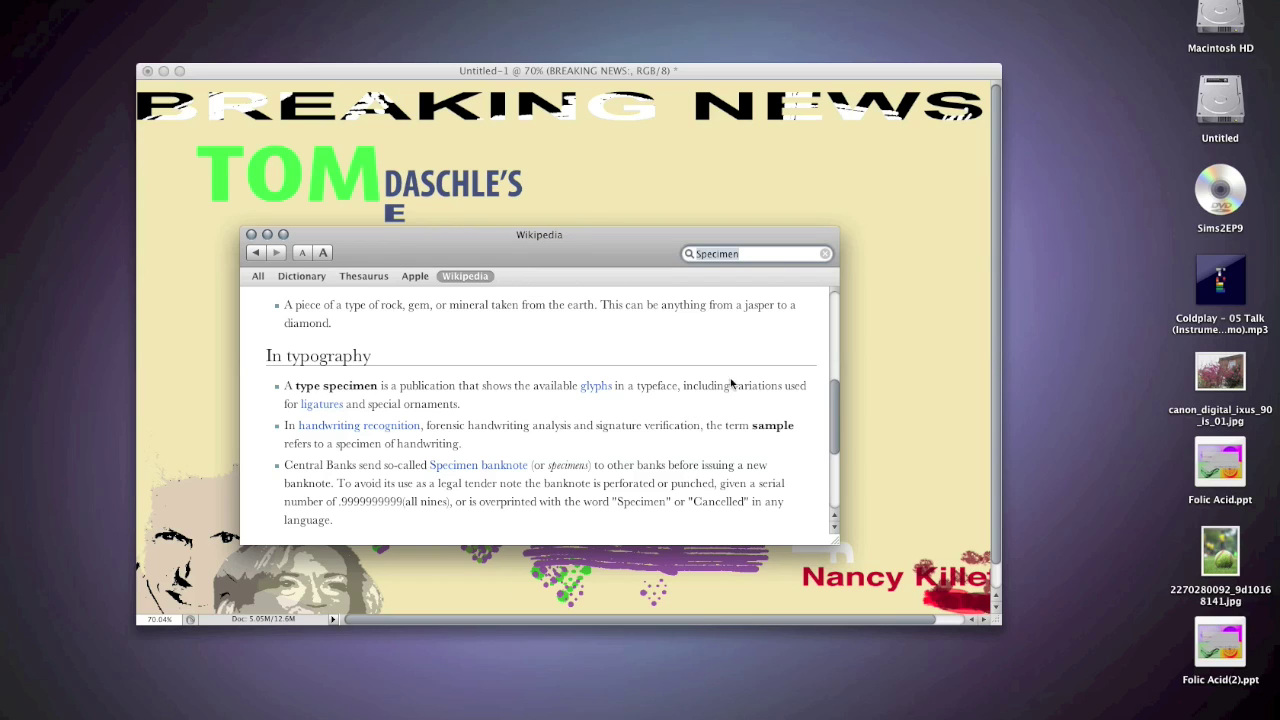
pyautogui.click(1000, 0)
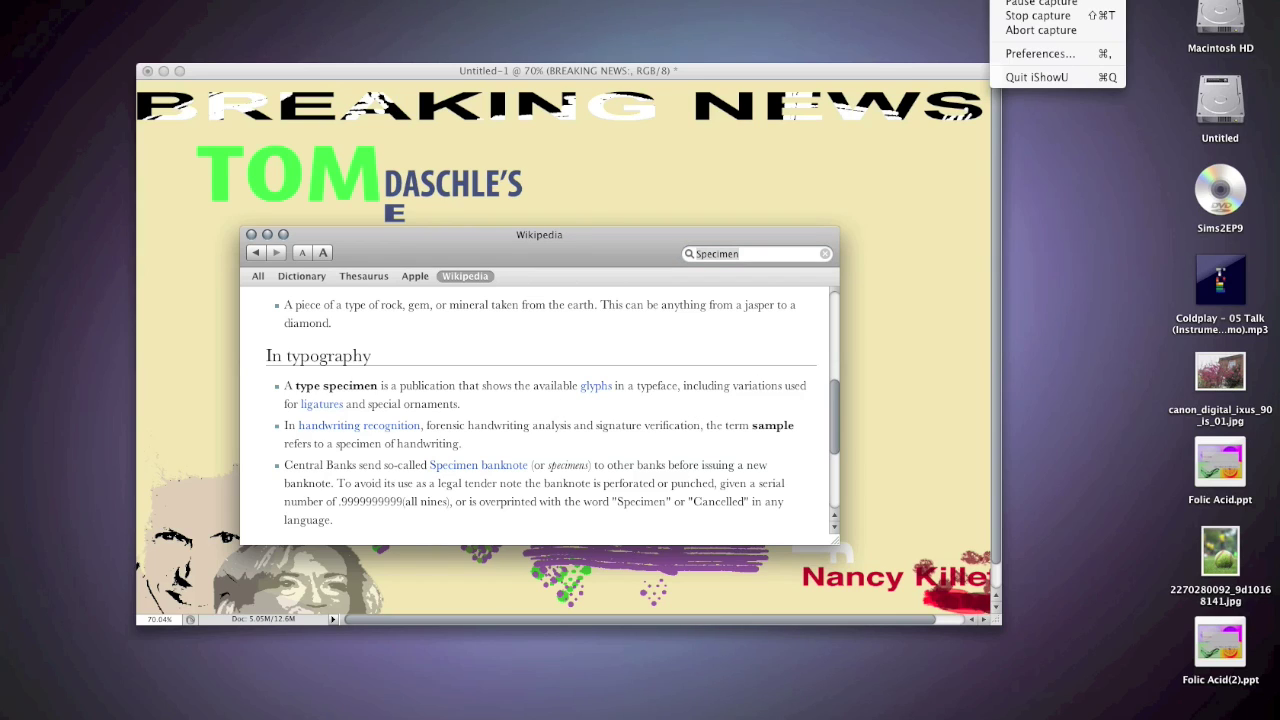